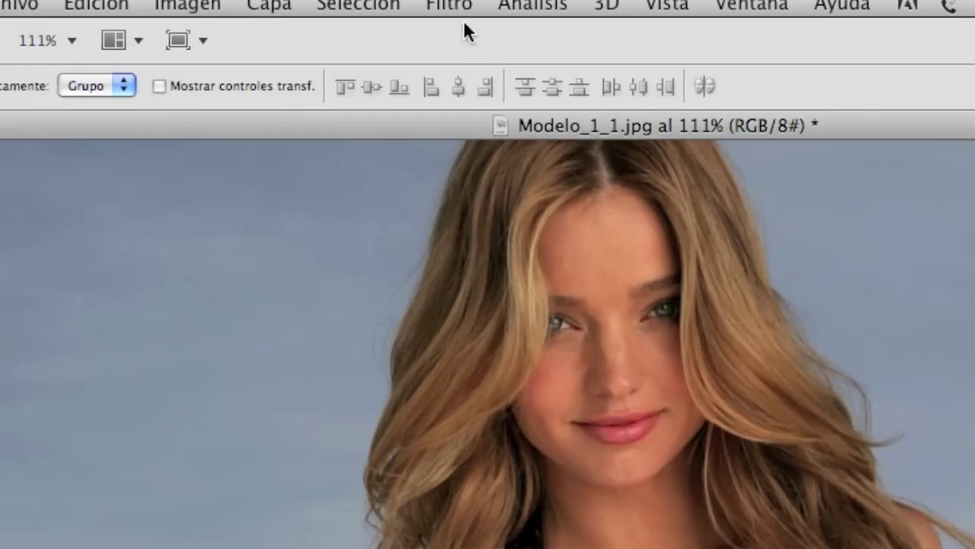
Step: Open the beach photo in the Filtro > Licuar (Liquify) window
{"action": "left_click", "coordinate": [460, 7]}
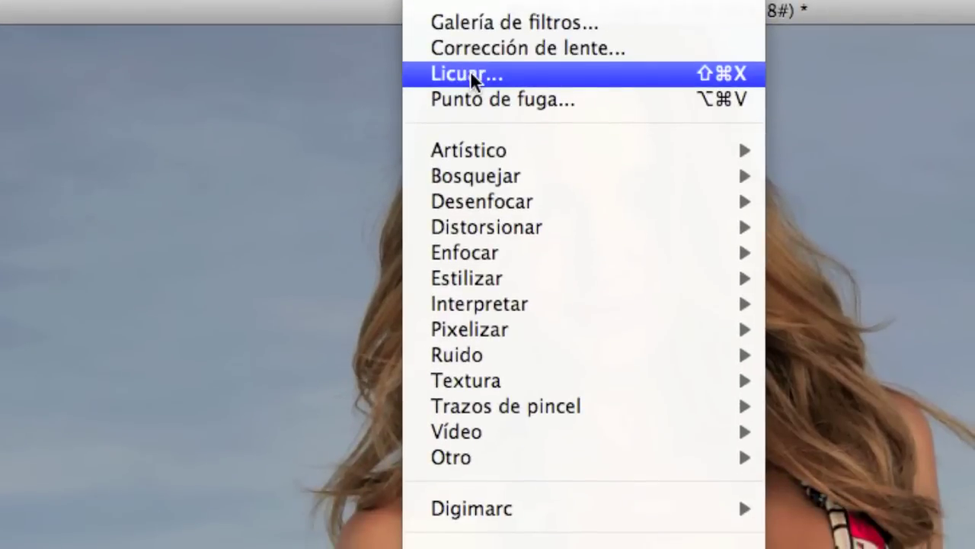
{"action": "left_click", "coordinate": [470, 73]}
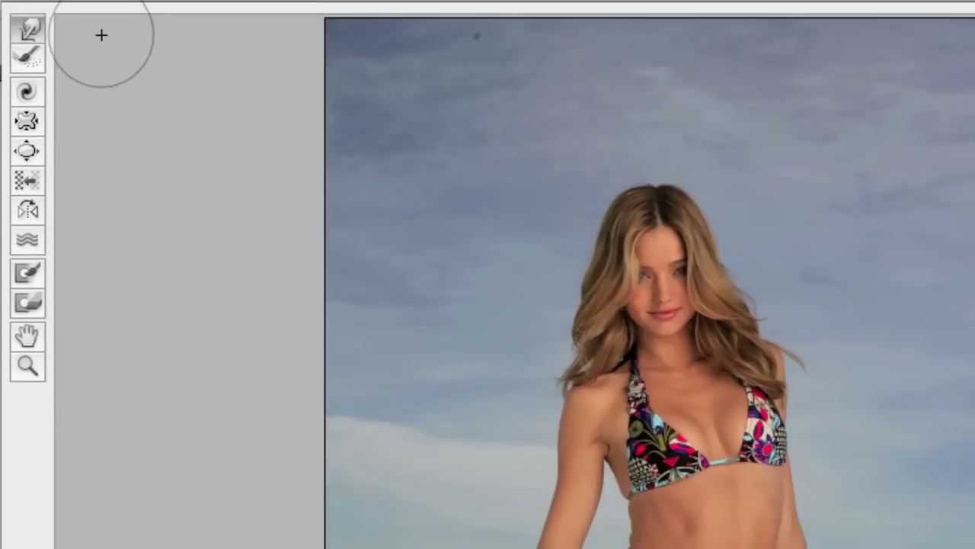
Step: Bloat the bust with a 181-size brush, then set the brush size to 196
{"action": "left_click", "coordinate": [27, 77]}
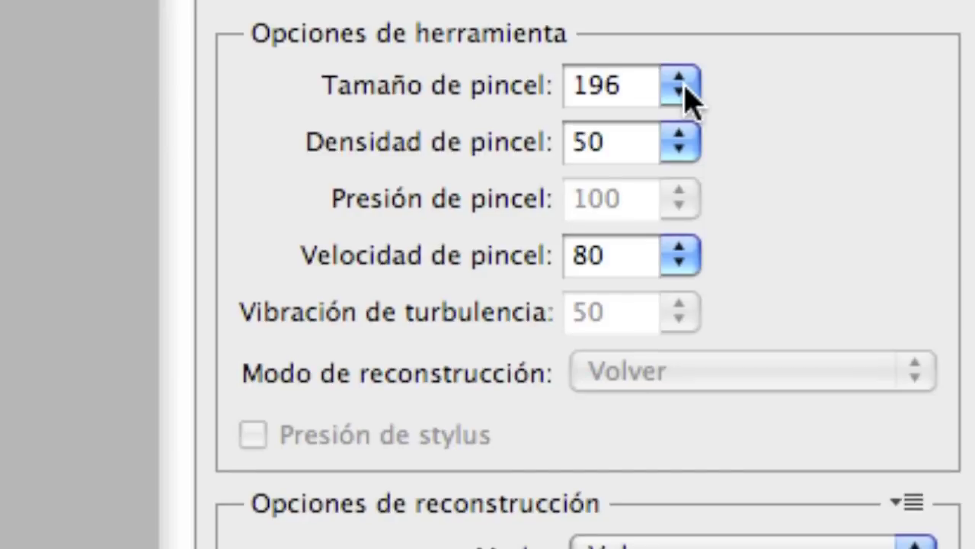
{"action": "left_click", "coordinate": [680, 85]}
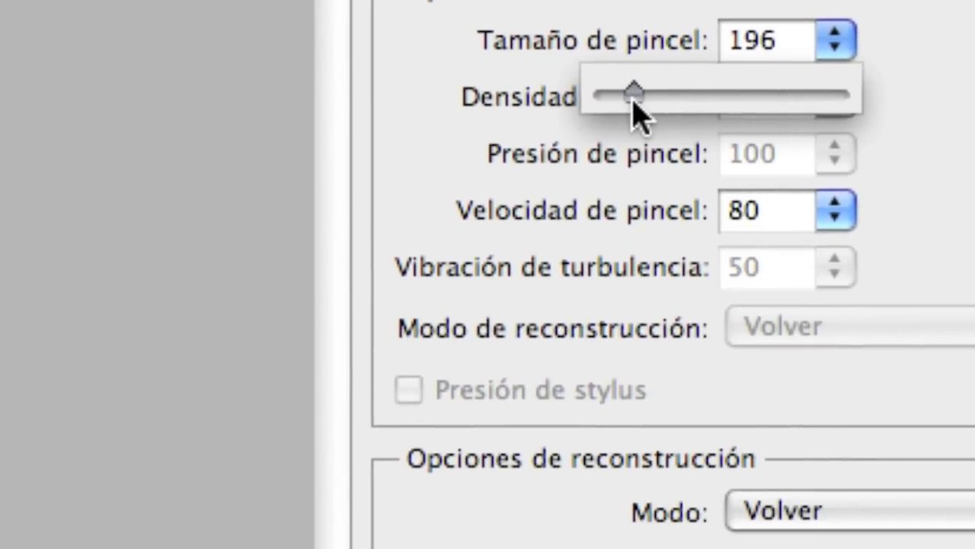
{"action": "left_click_drag", "start_coordinate": [634, 95], "coordinate": [632, 95]}
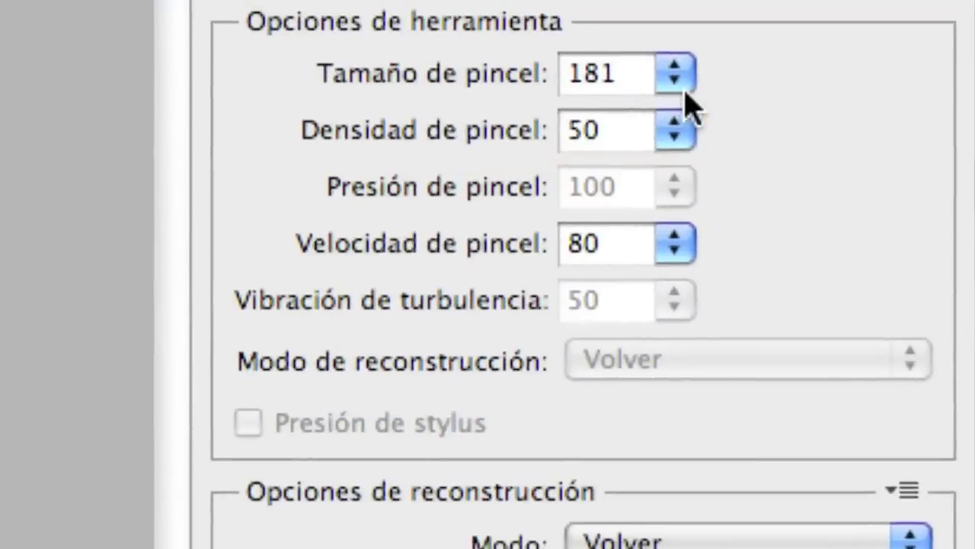
{"action": "left_click", "coordinate": [833, 12]}
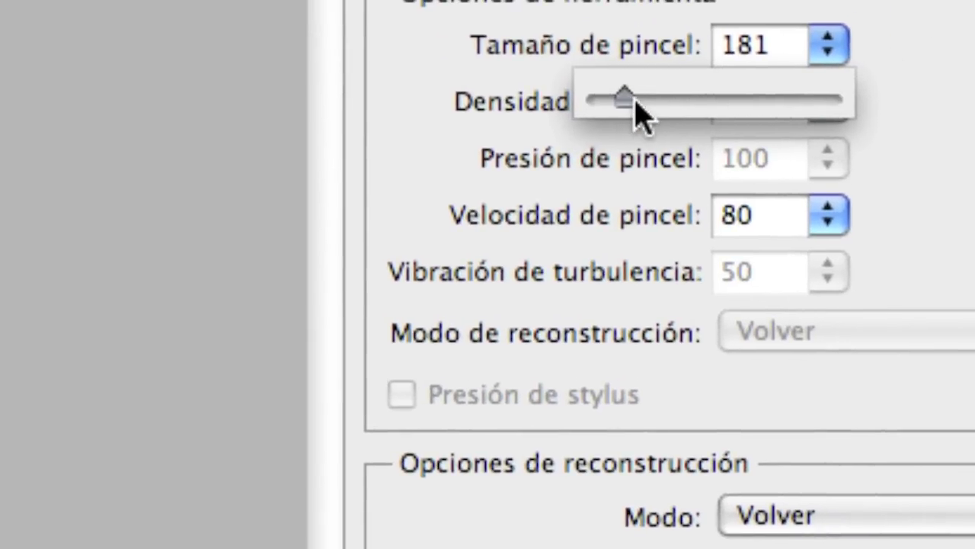
{"action": "left_click_drag", "start_coordinate": [634, 100], "coordinate": [638, 97]}
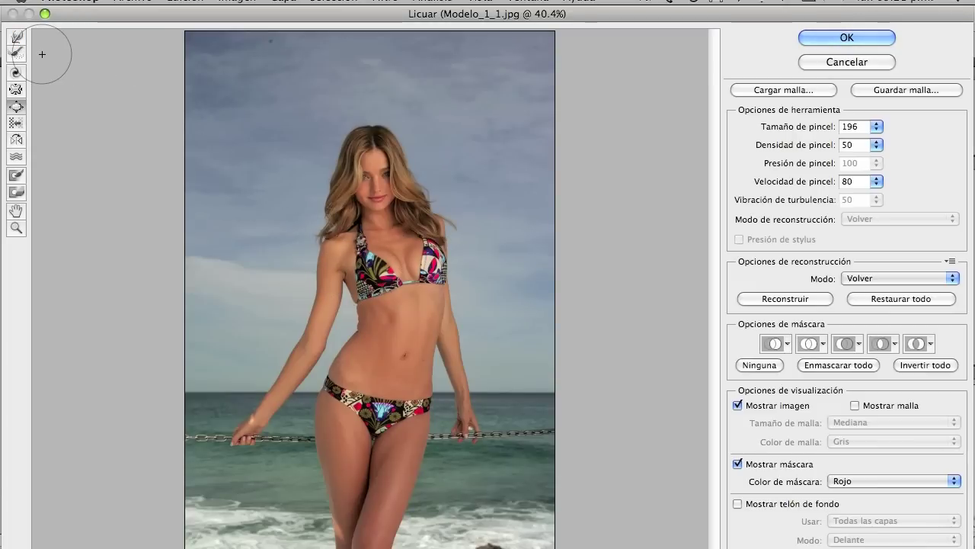
{"action": "left_click", "coordinate": [16, 35]}
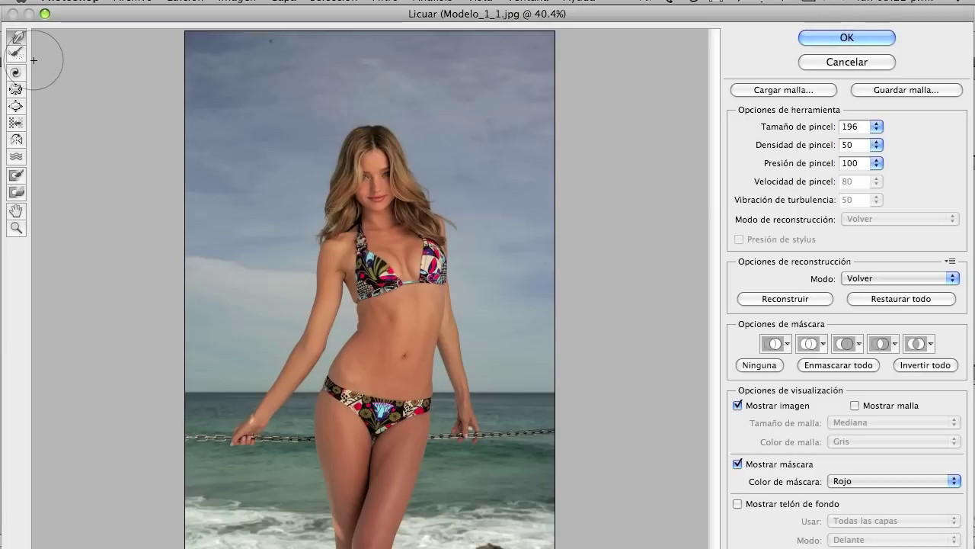
Step: Select the Reconstruct tool and apply the Liquify reshaping to the photo
{"action": "left_click", "coordinate": [16, 53]}
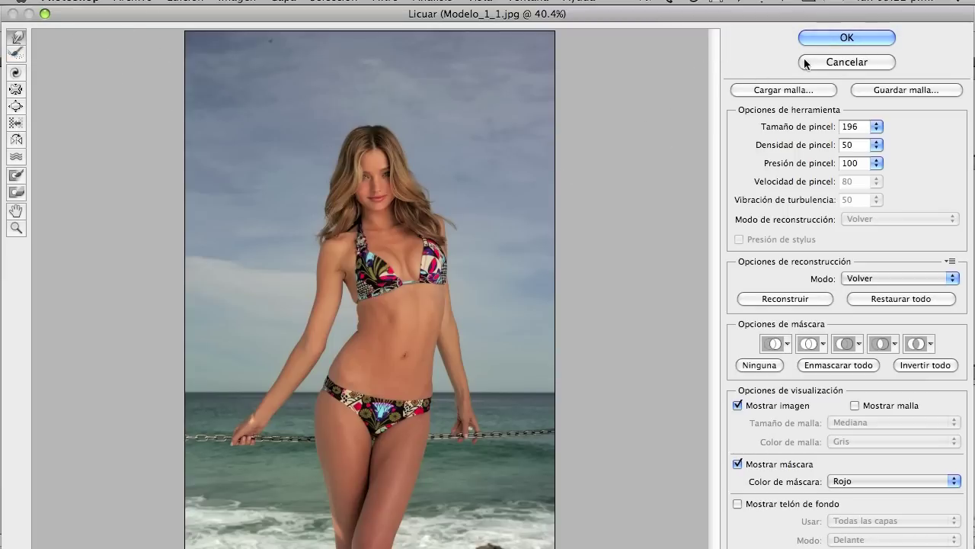
{"action": "left_click", "coordinate": [811, 39]}
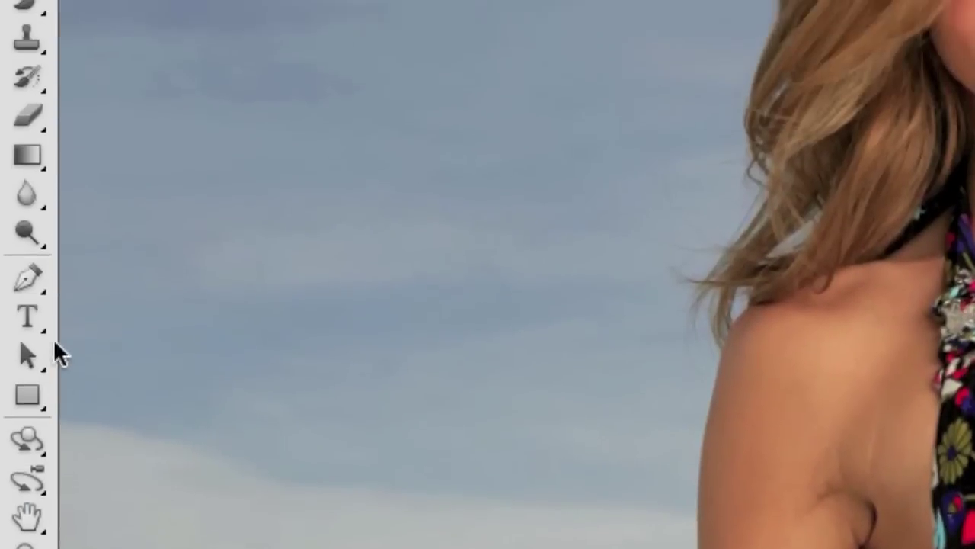
Step: Choose the Burn tool (Subexponer) from the toning flyout to darken body shadows
{"action": "left_click", "coordinate": [32, 304]}
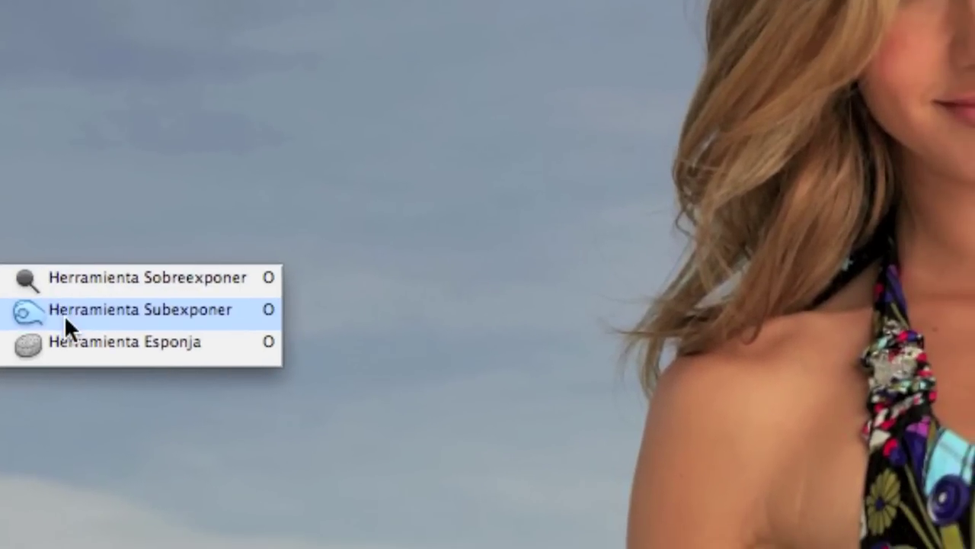
{"action": "left_click_drag", "start_coordinate": [31, 304], "coordinate": [122, 339]}
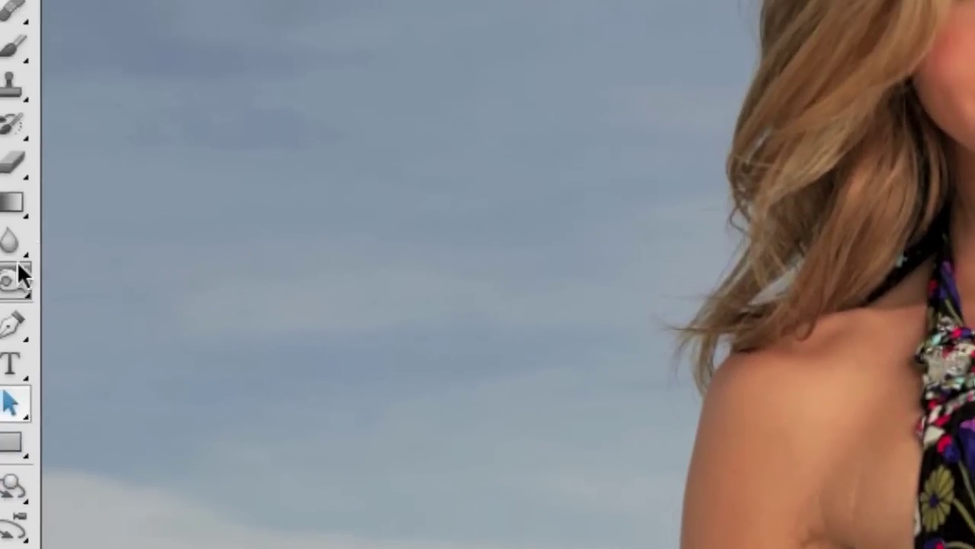
Step: Choose the Dodge tool (Sobreexponer) to lighten highlights on the bust
{"action": "left_click", "coordinate": [15, 274]}
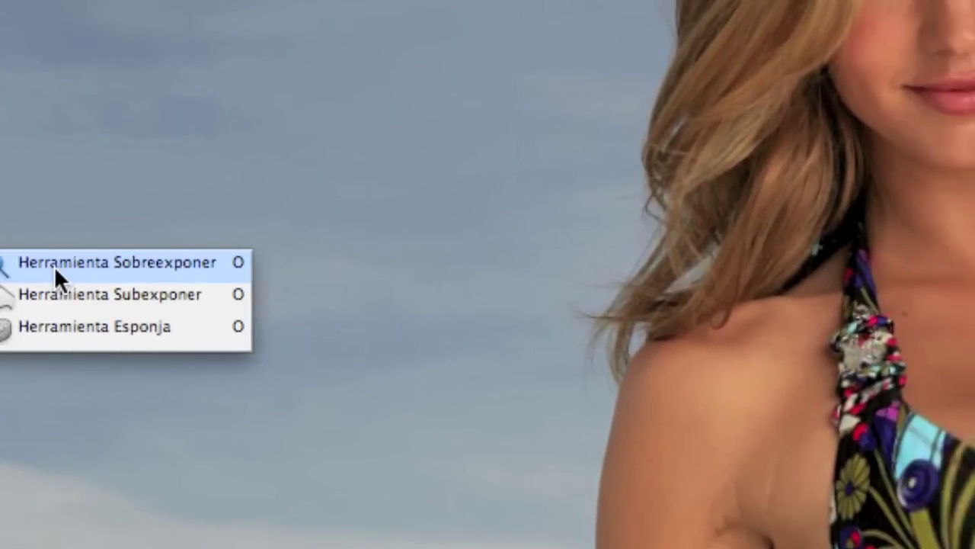
{"action": "left_click", "coordinate": [54, 266]}
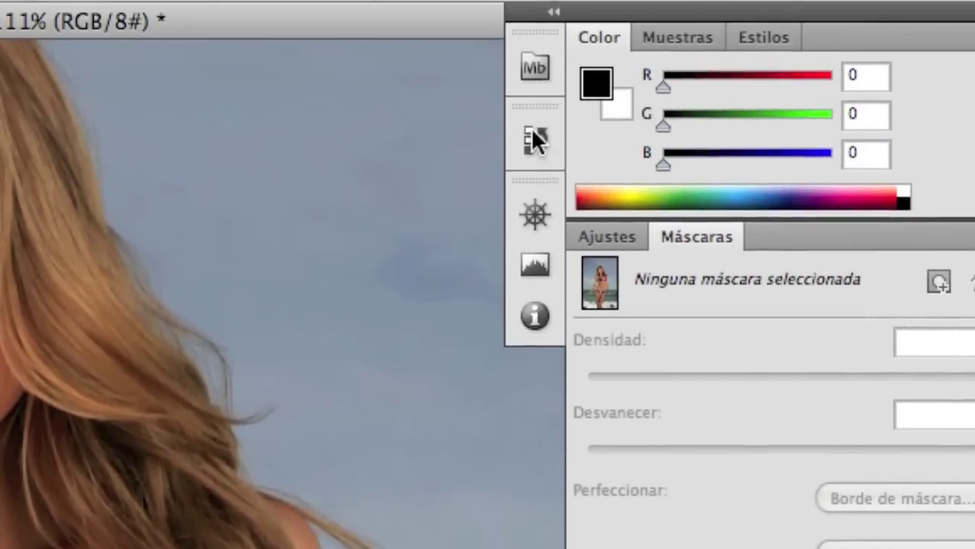
{"action": "left_click", "coordinate": [535, 84]}
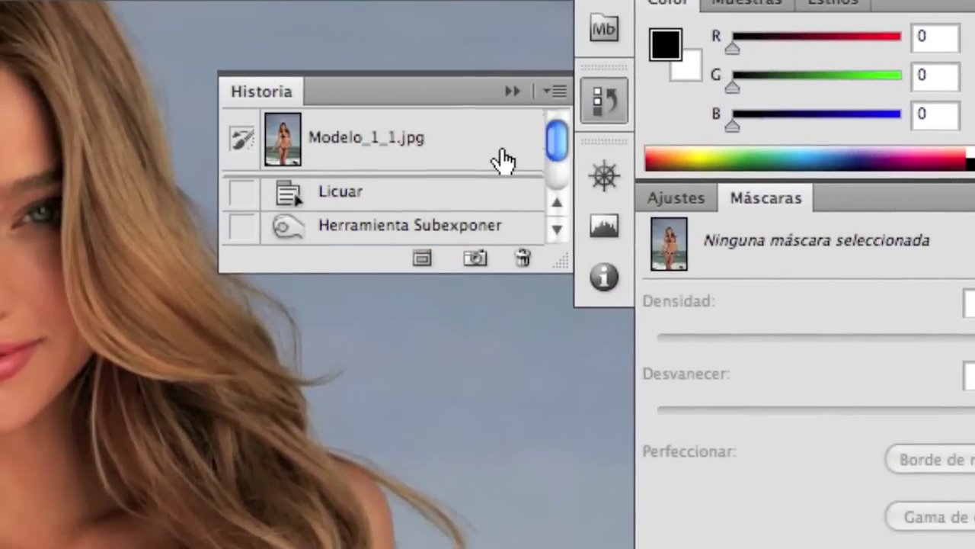
{"action": "left_click", "coordinate": [503, 156]}
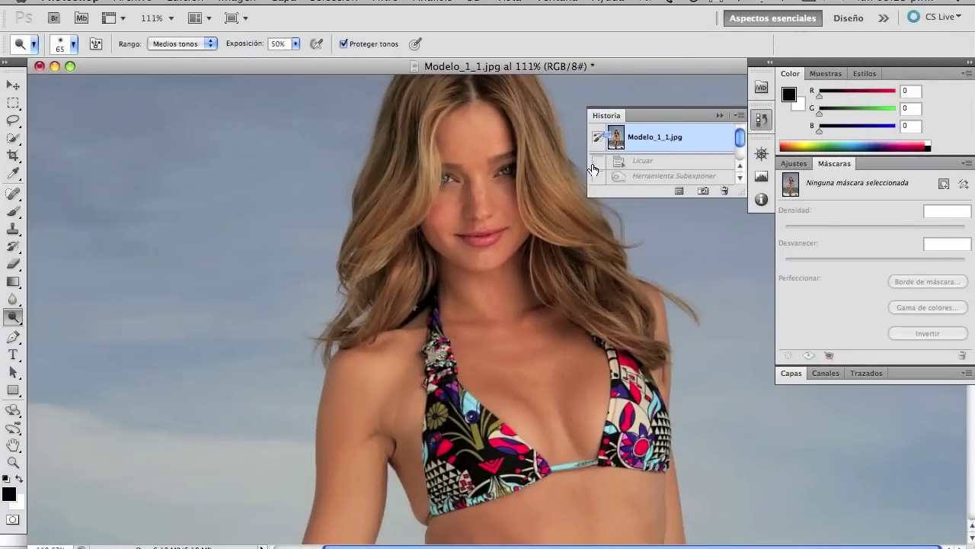
{"action": "scroll", "coordinate": [639, 162], "scroll_direction": "down", "scroll_amount": 2}
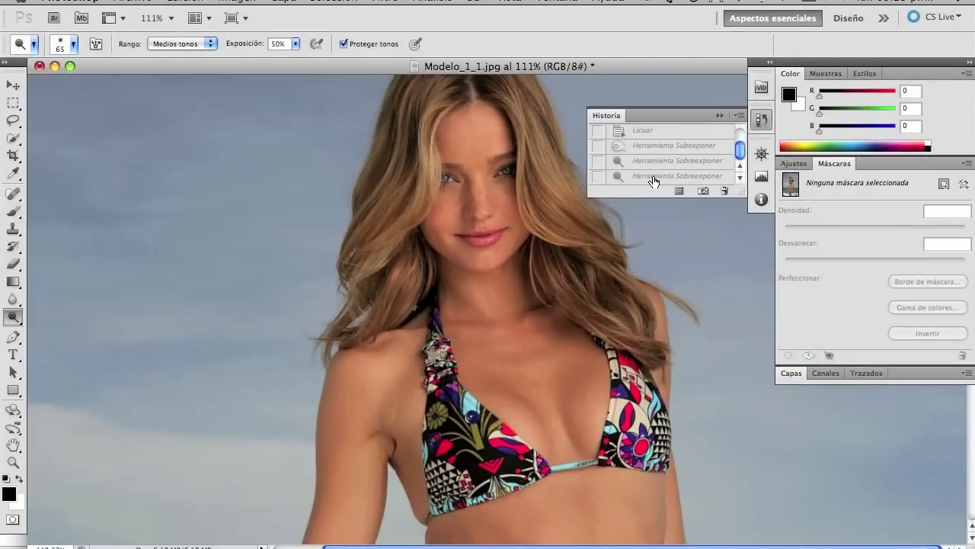
{"action": "left_click", "coordinate": [654, 178]}
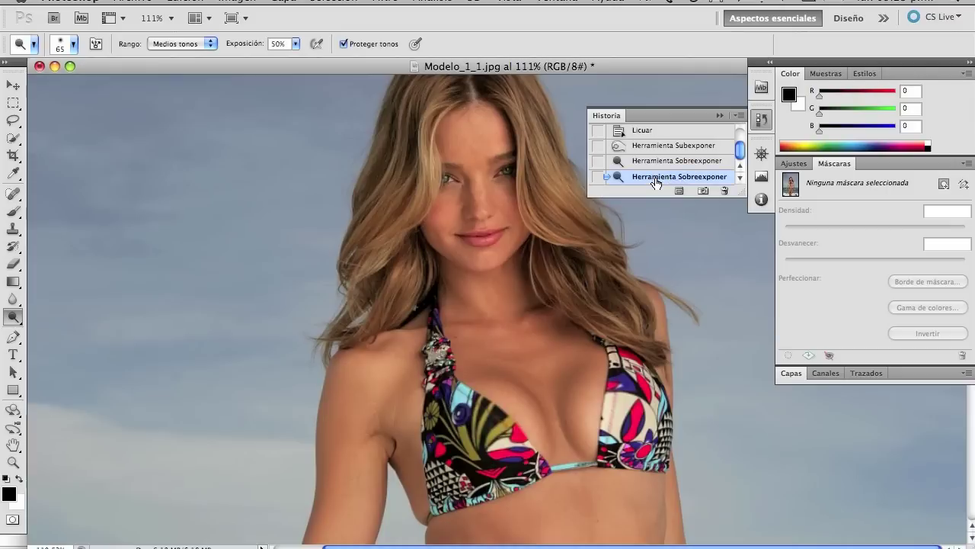
{"action": "left_click", "coordinate": [719, 115]}
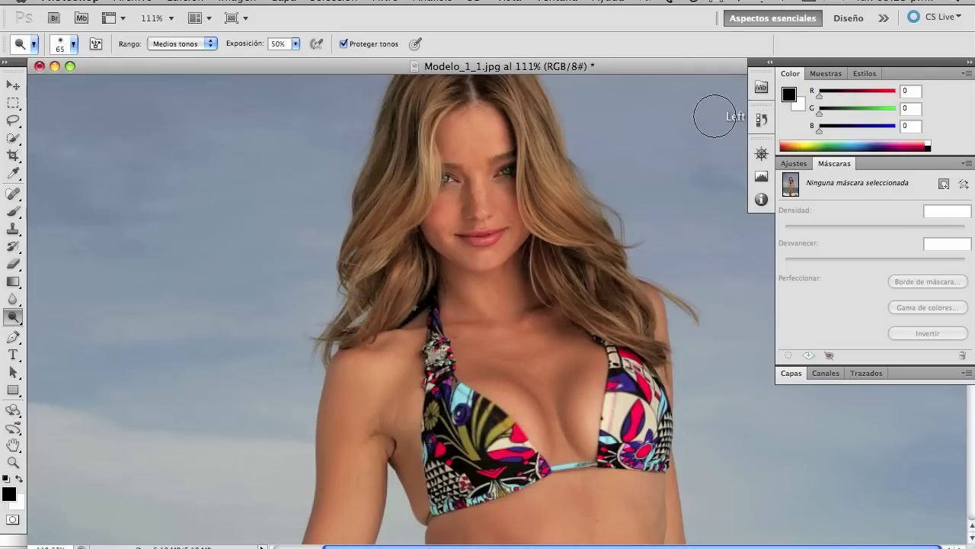